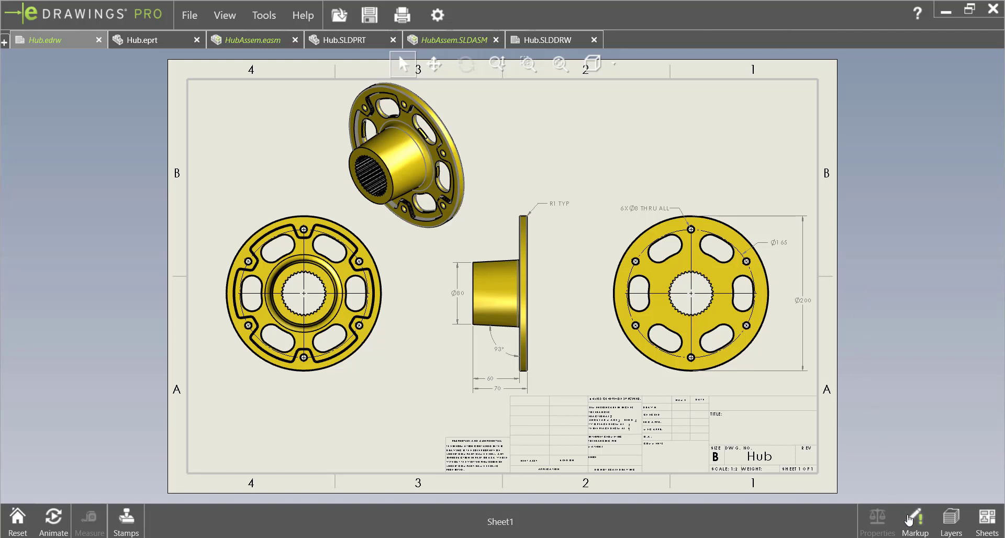
Step: Draw a cloud markup around the left view of the Hub drawing
left_click(920, 526)
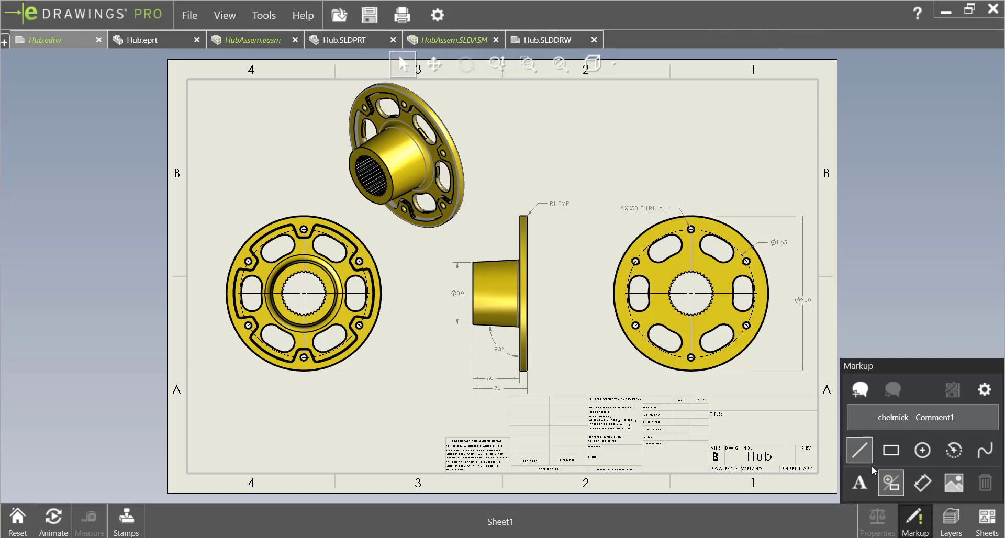
left_click(859, 483)
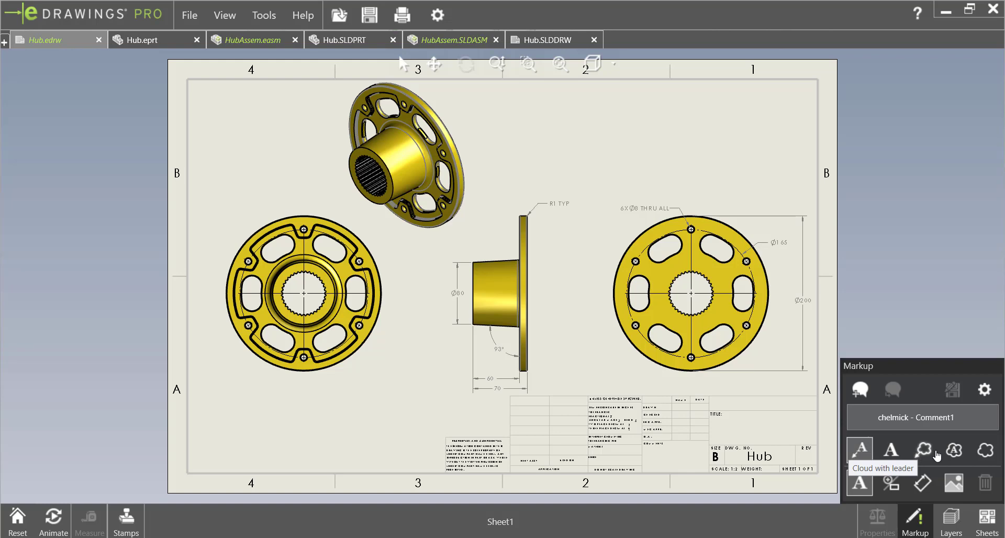
left_click(986, 451)
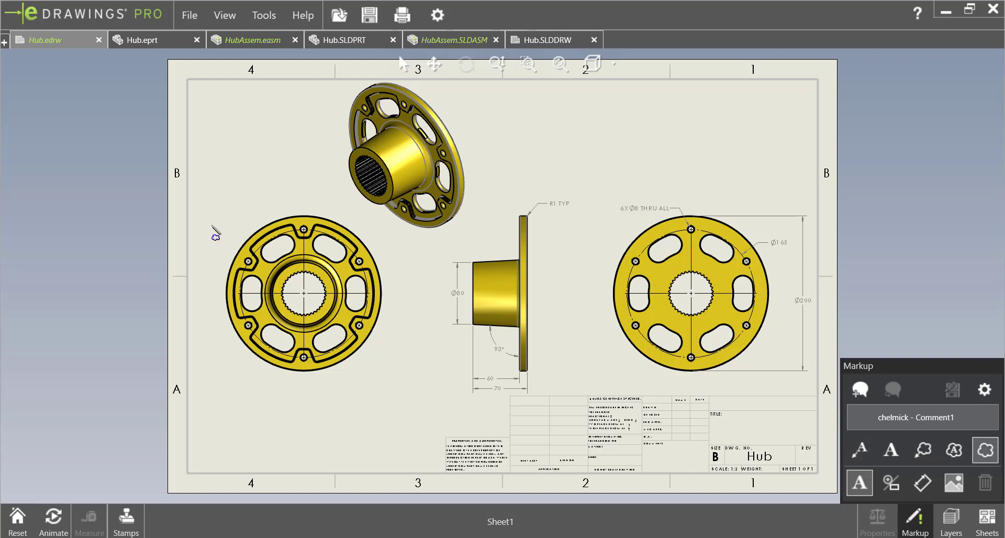
left_click_drag(208, 219, 396, 382)
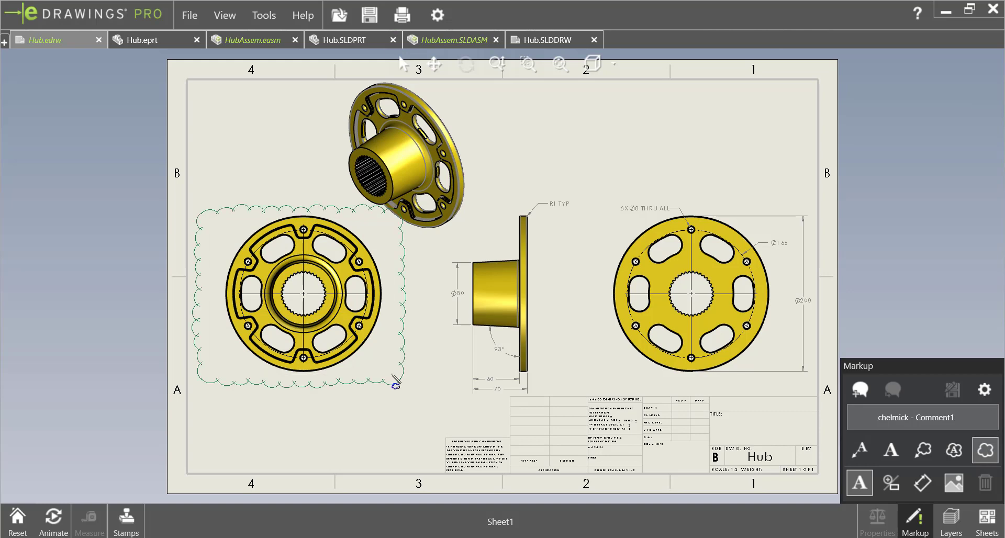
Step: Add the text note 'Missing dimensions!!' below the cloud
left_click(891, 449)
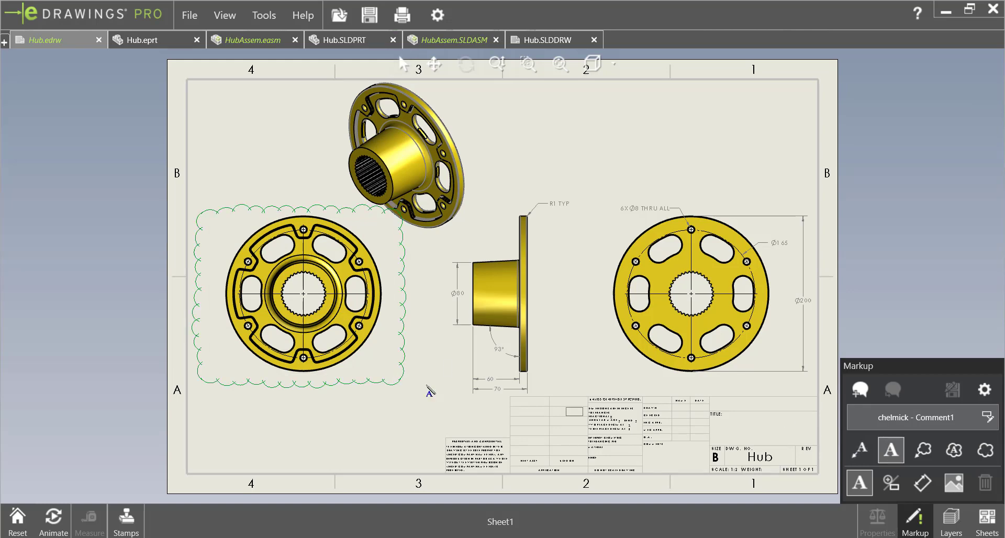
left_click(355, 404)
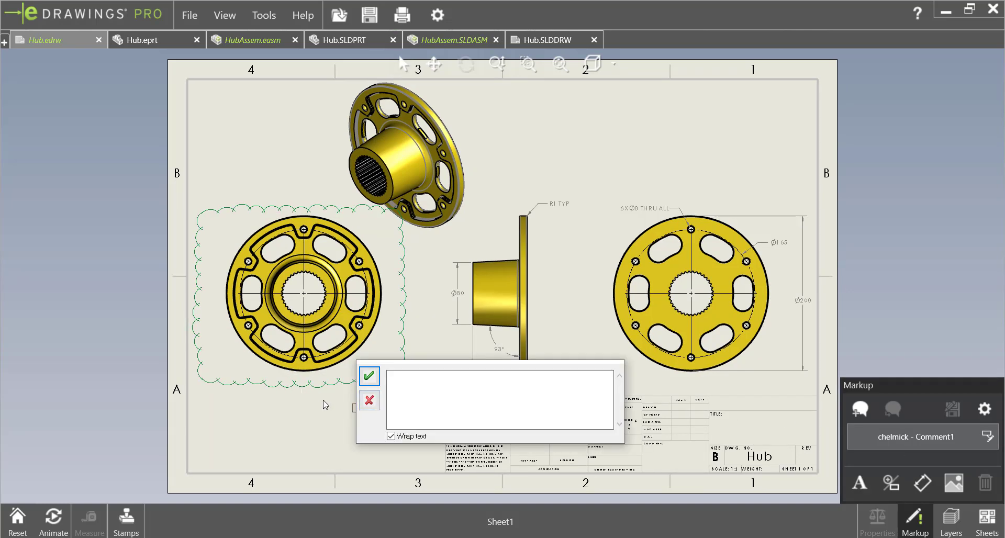
type("Missing dimensions!!")
left_click(369, 376)
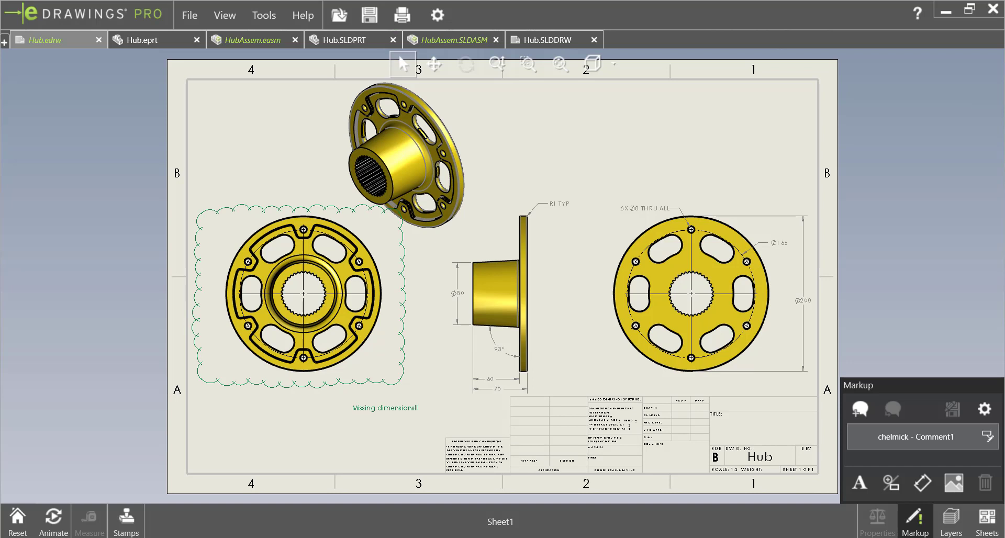
Step: Browse the text, line and dimension markup options, briefly starting a line near the Ø80 label
left_click(860, 482)
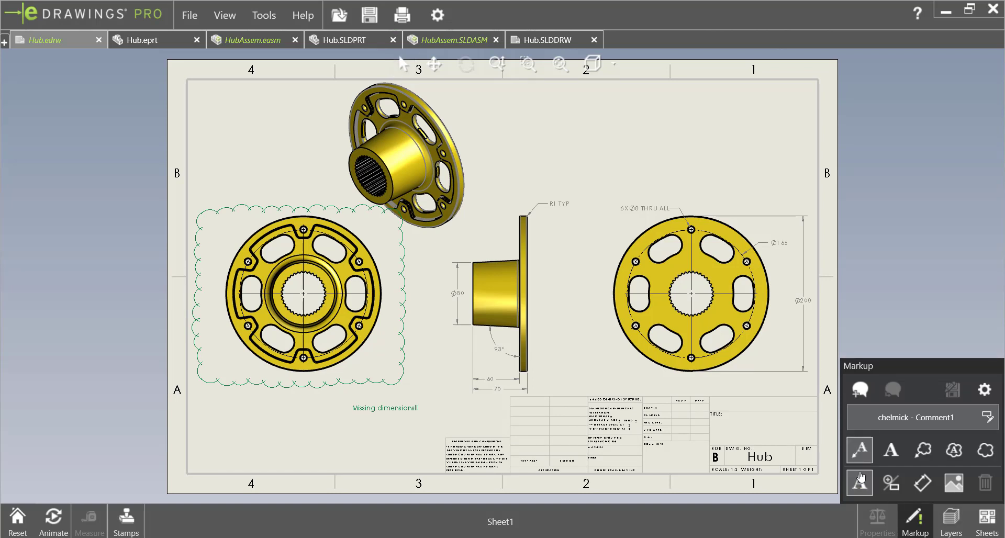
left_click(892, 479)
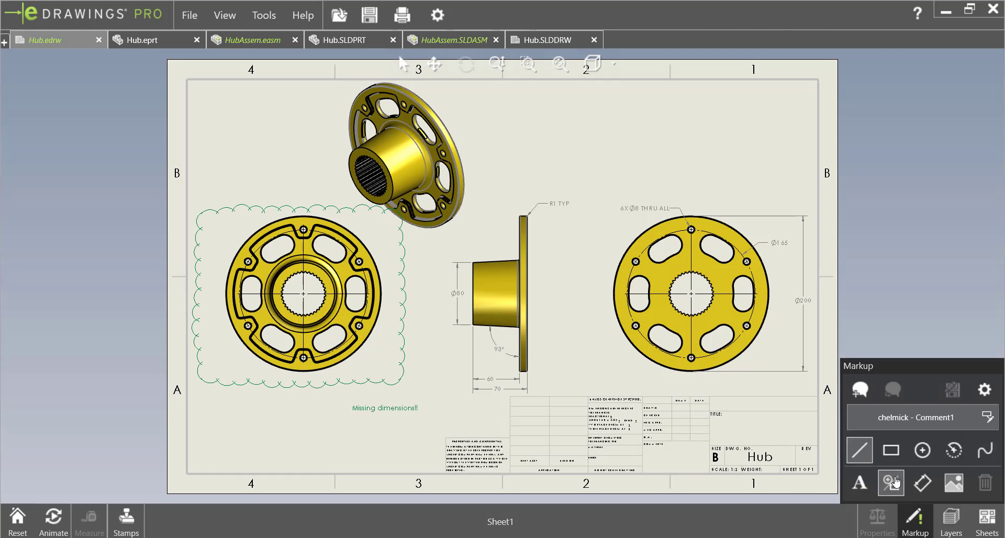
left_click(451, 294)
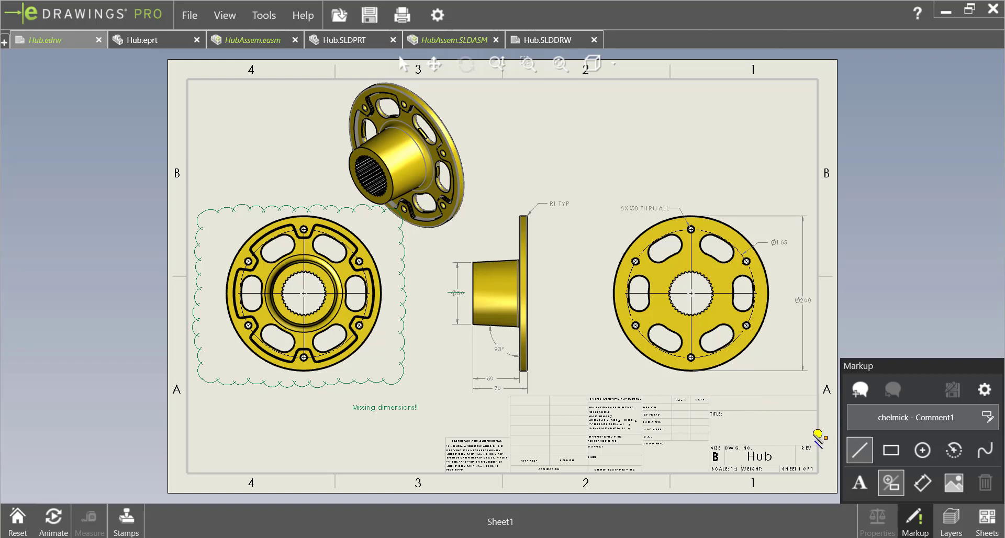
left_click(923, 484)
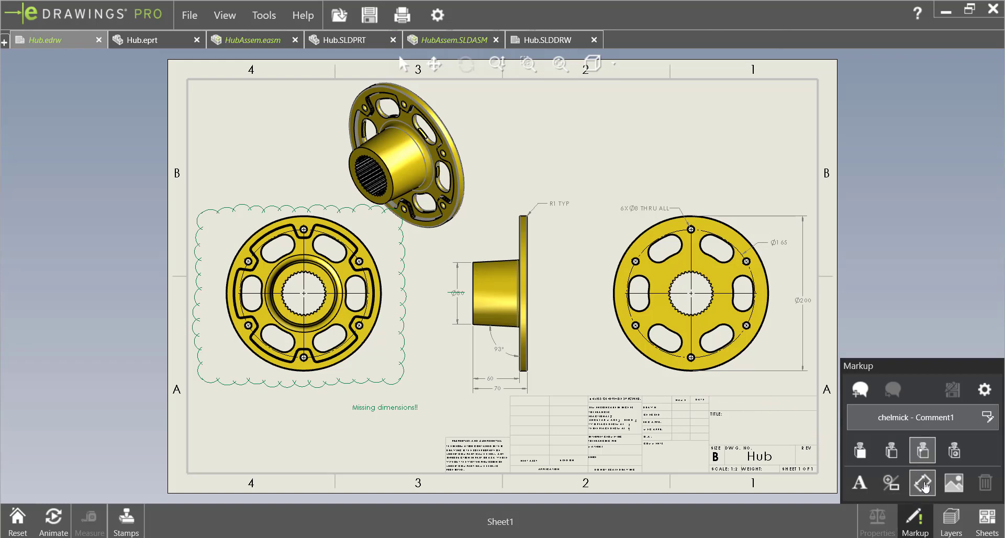
Step: Dimension the boss height vertex-to-vertex, placed left of the view and labelled 82mm
left_click(930, 451)
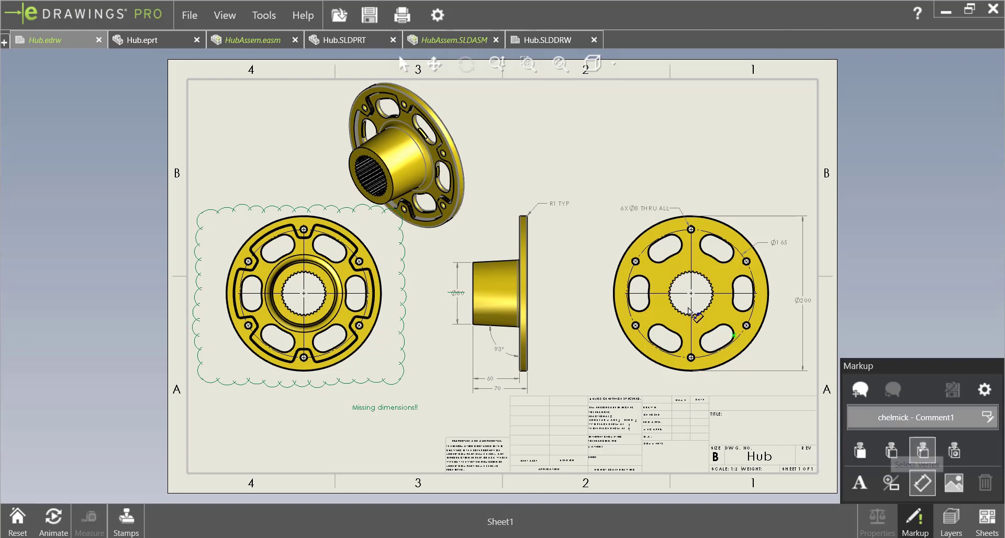
left_click(473, 263)
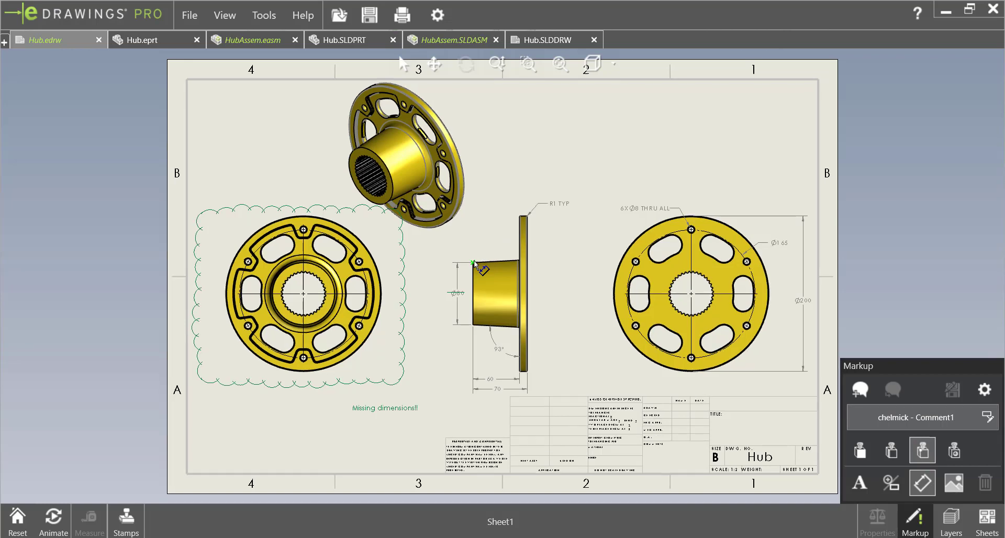
left_click(472, 325)
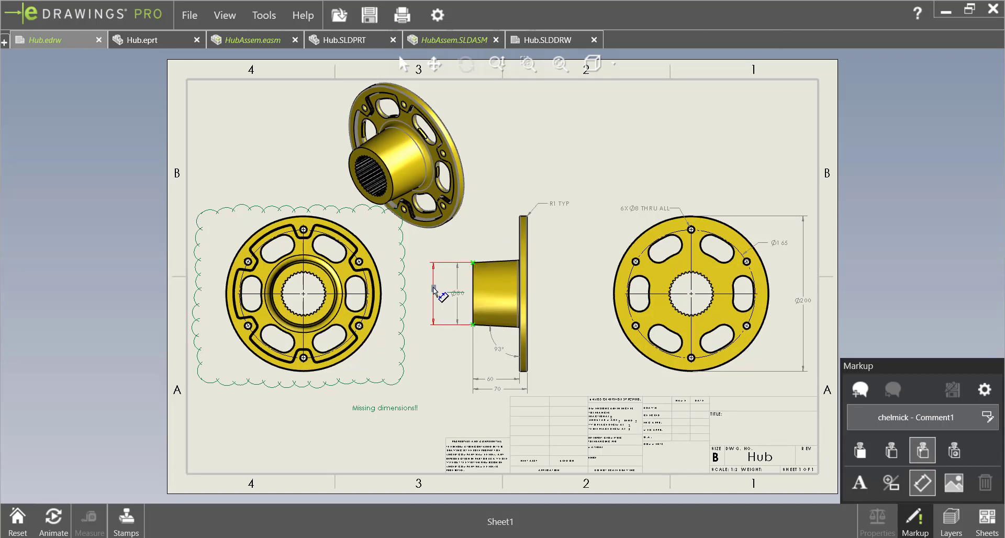
left_click(431, 294)
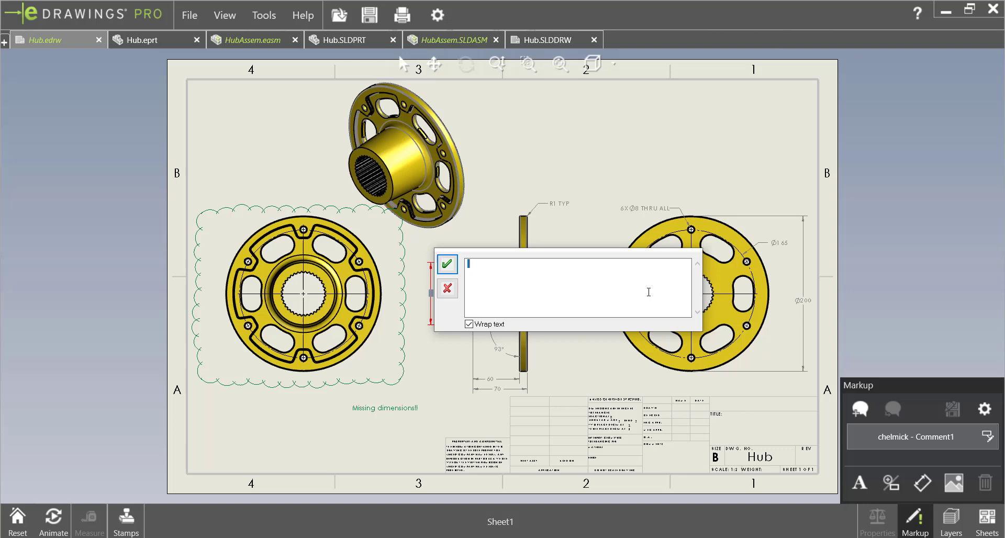
type("mm")
left_click(447, 264)
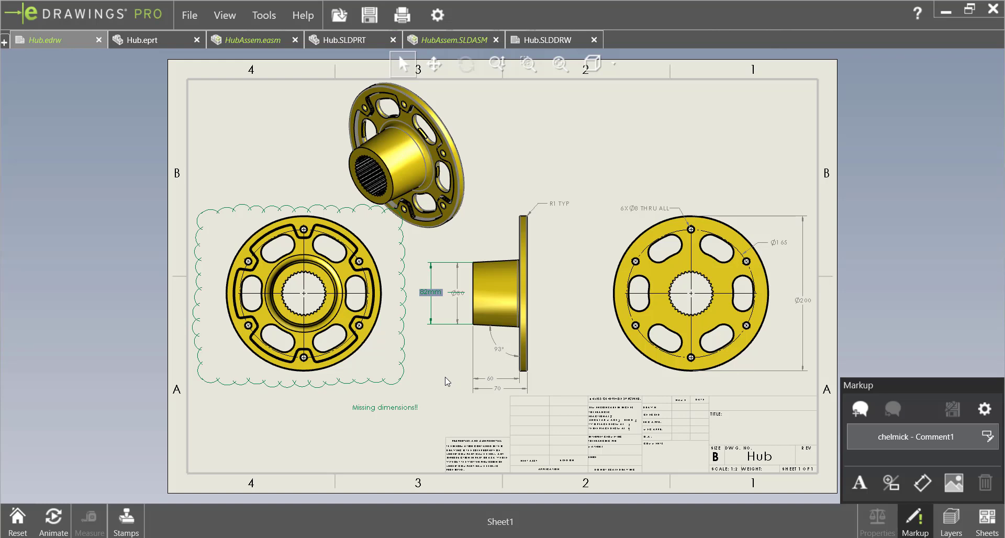
Step: Set the markup text colour to dark green in Markup Options, then view the Hub.eprt part
left_click(984, 408)
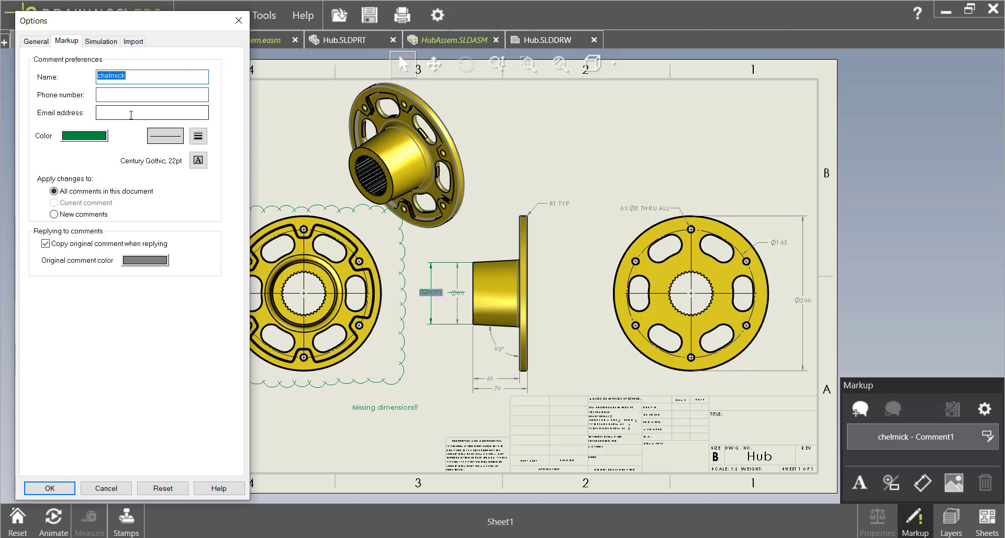
left_click(90, 134)
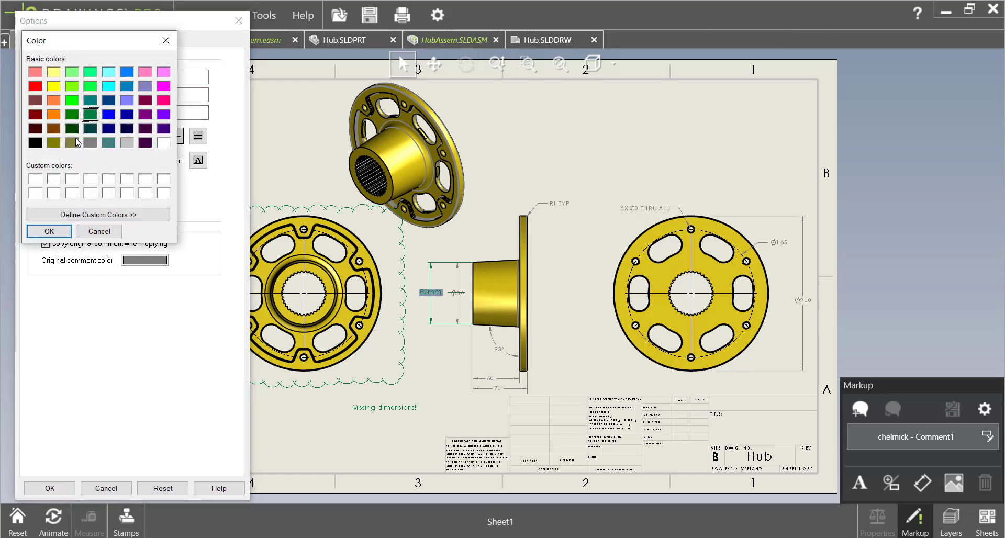
left_click(48, 231)
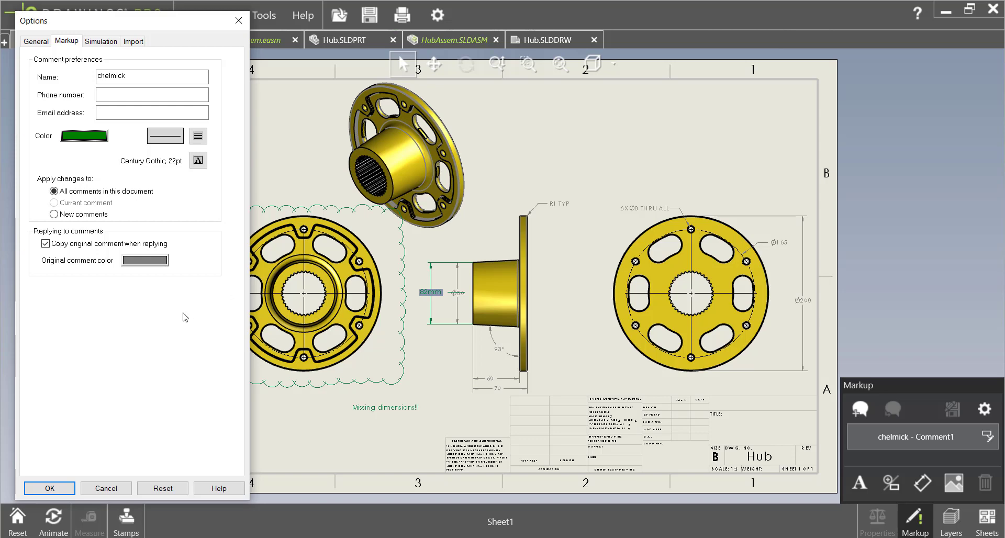
left_click(50, 488)
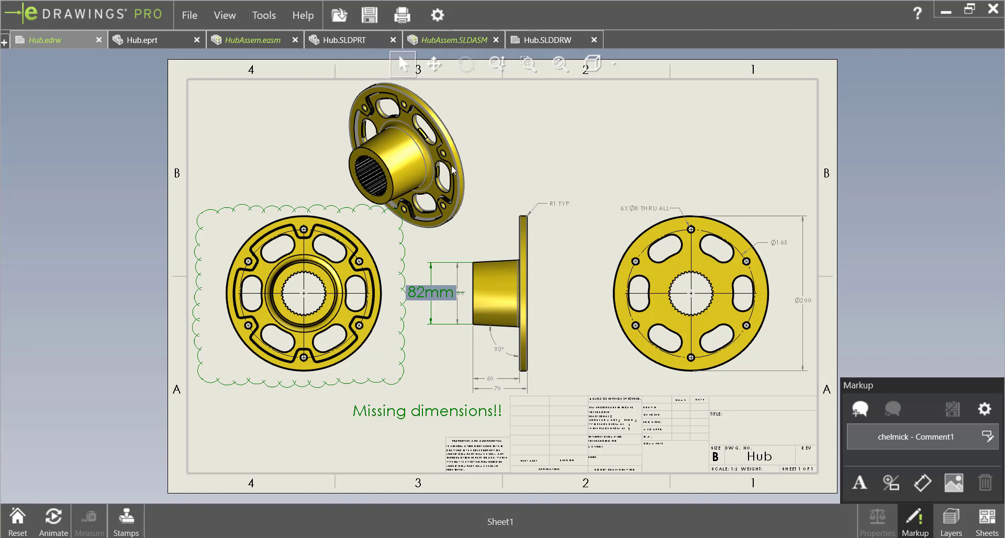
left_click(146, 41)
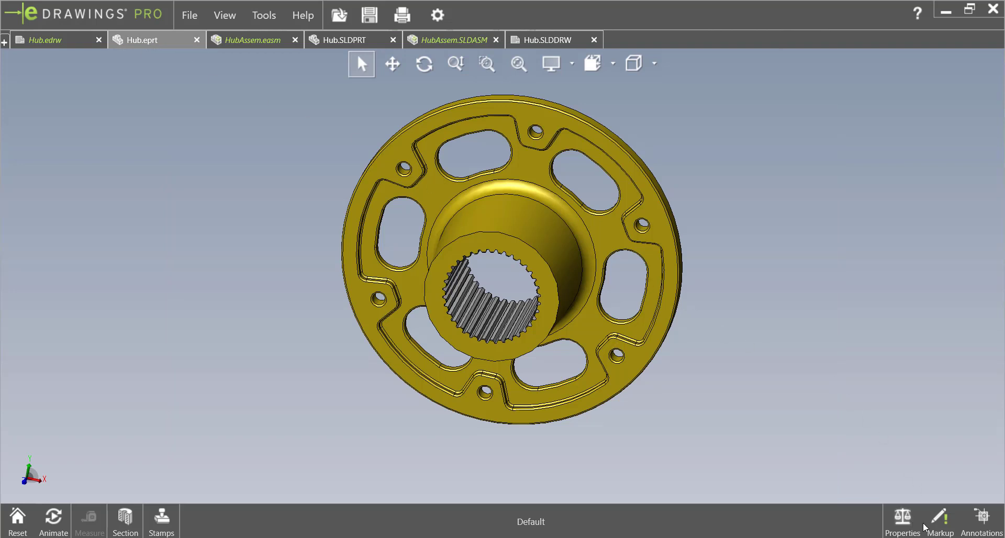
Step: Dimension between the top and lower-right bolt holes on the part, labelled 95mm?
left_click(940, 519)
left_click(922, 481)
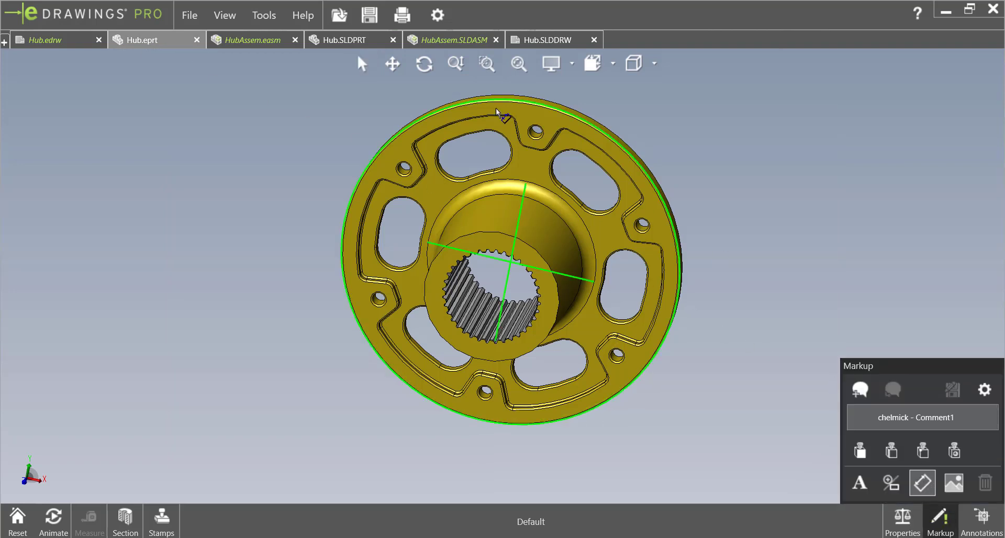
left_click(536, 132)
left_click(617, 356)
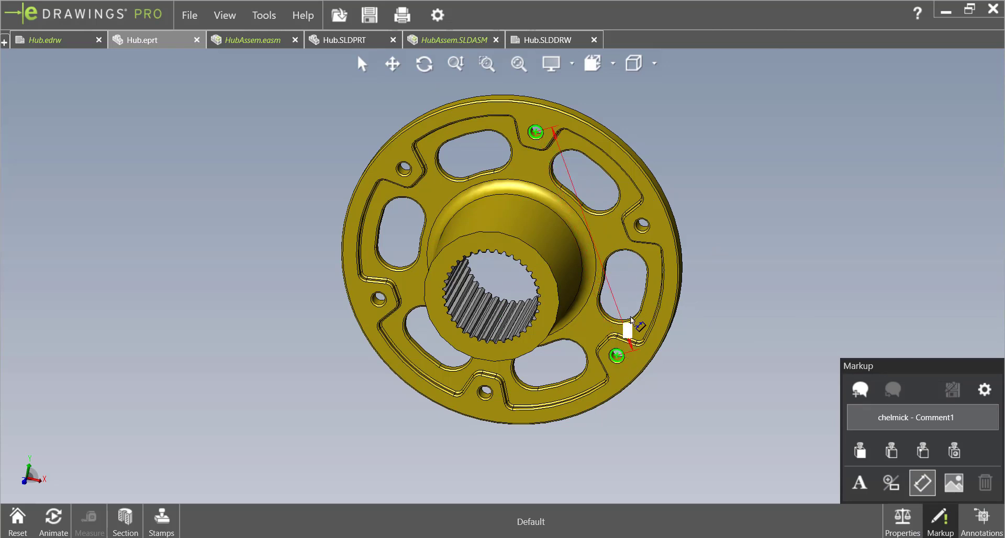
left_click(715, 199)
type("95")
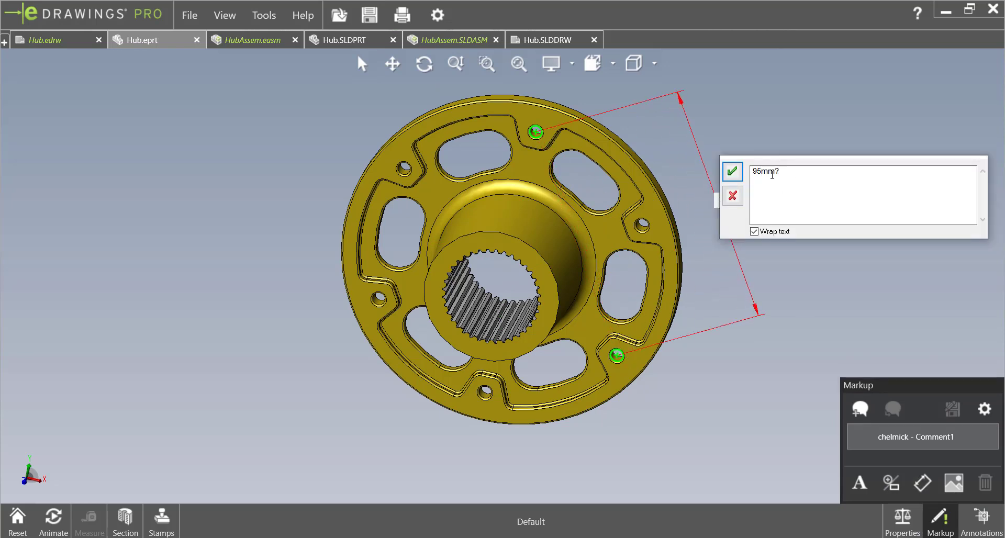
left_click(732, 171)
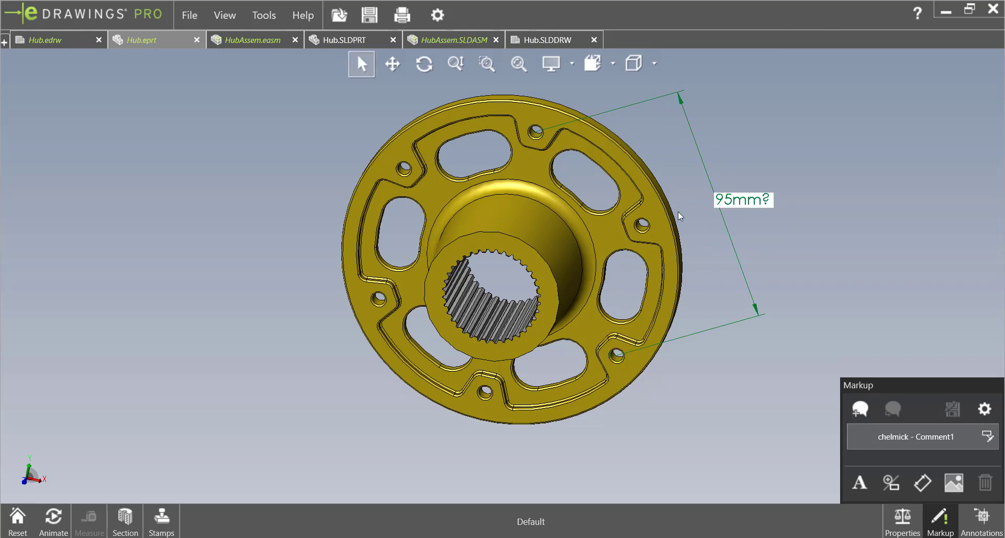
Step: Step through the HubAssem.easm, Hub.SLDPRT and HubAssem.SLDASM tabs, ending with the File menu
left_click(253, 42)
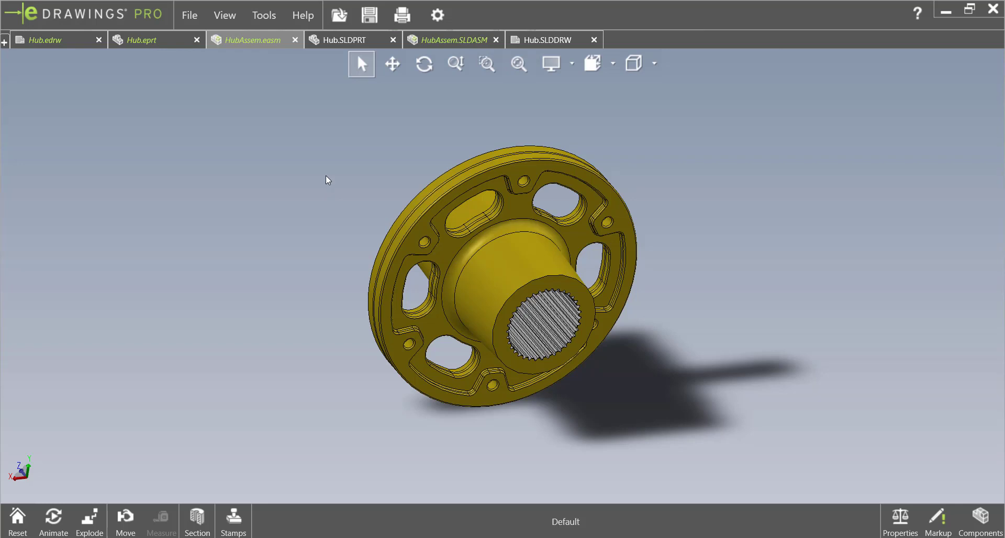
left_click(346, 43)
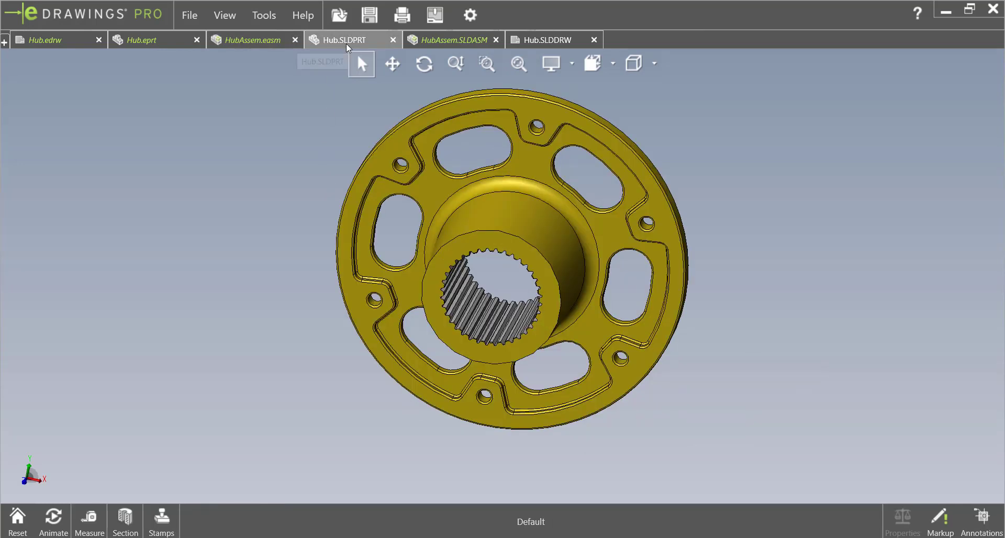
left_click(431, 39)
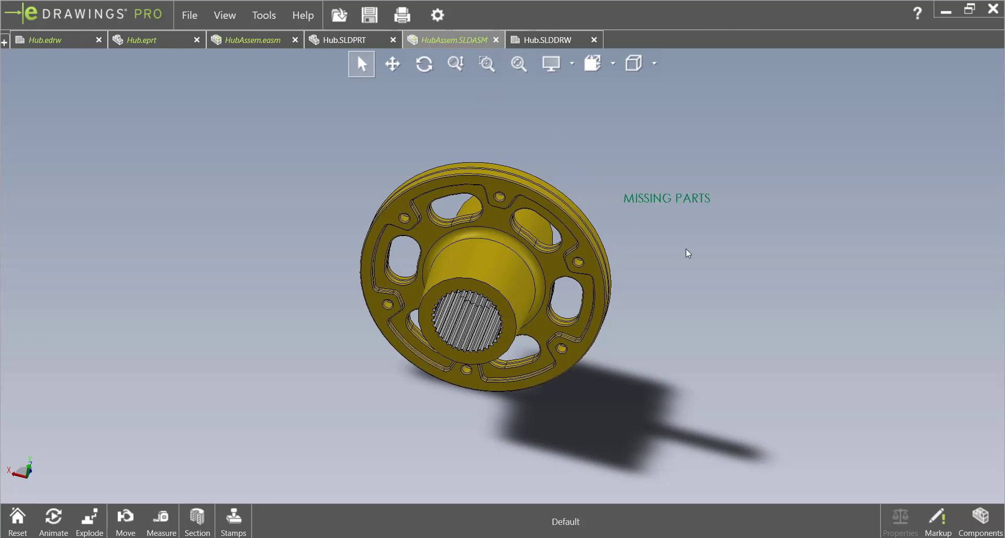
left_click(188, 15)
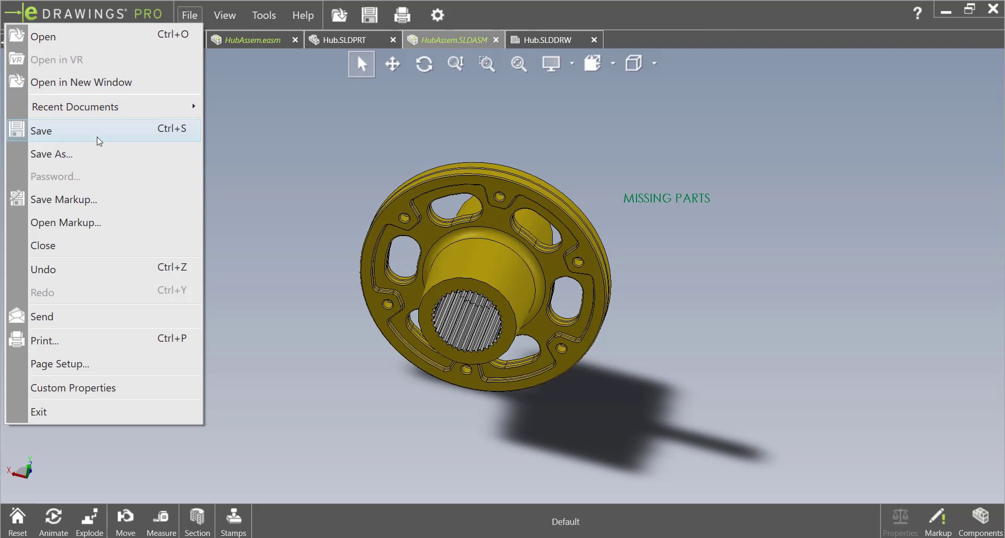
Step: Close the File menu without running any command
left_click(348, 147)
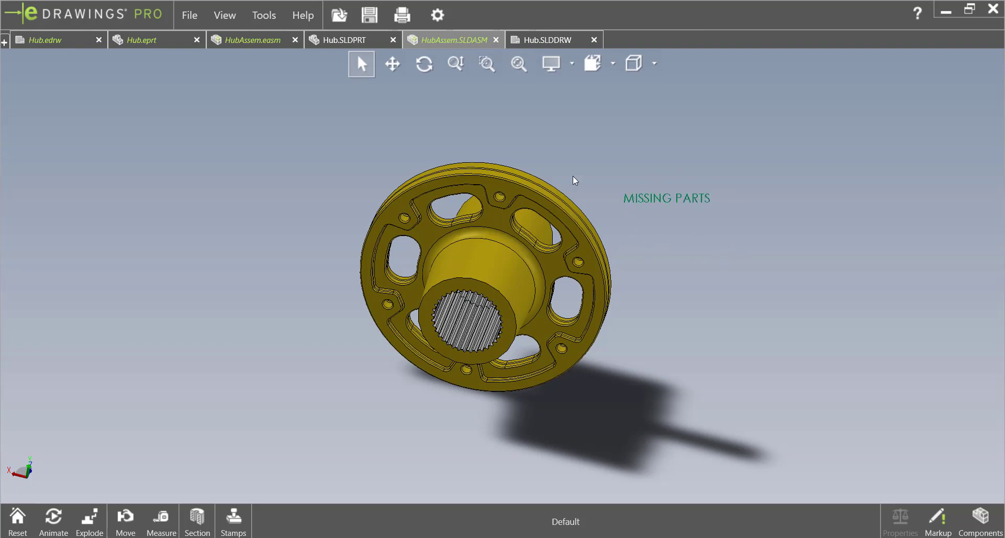
Step: Switch to the Hub.SLDDRW drawing and start a markup line near the Ø80 dimension
left_click(553, 40)
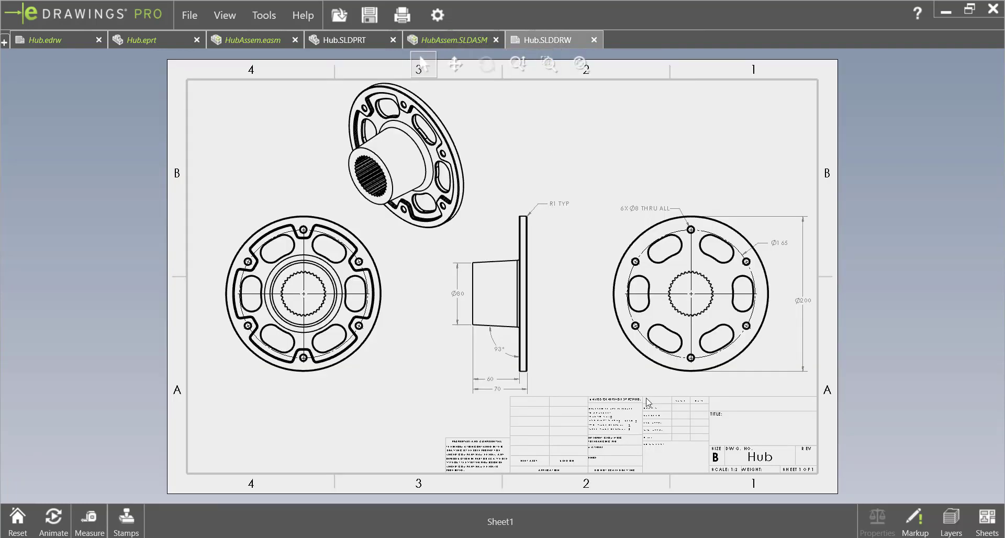
left_click(914, 518)
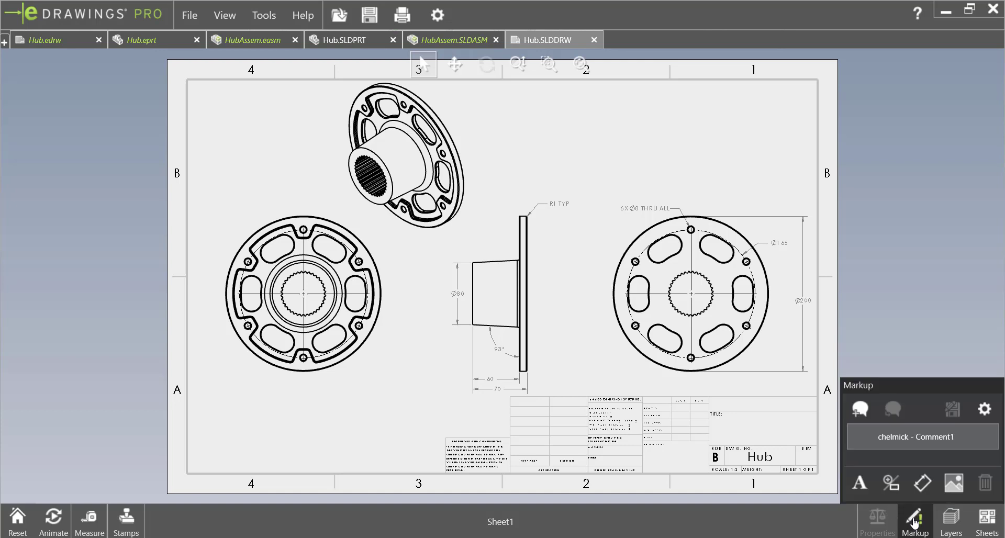
left_click(891, 483)
left_click(859, 450)
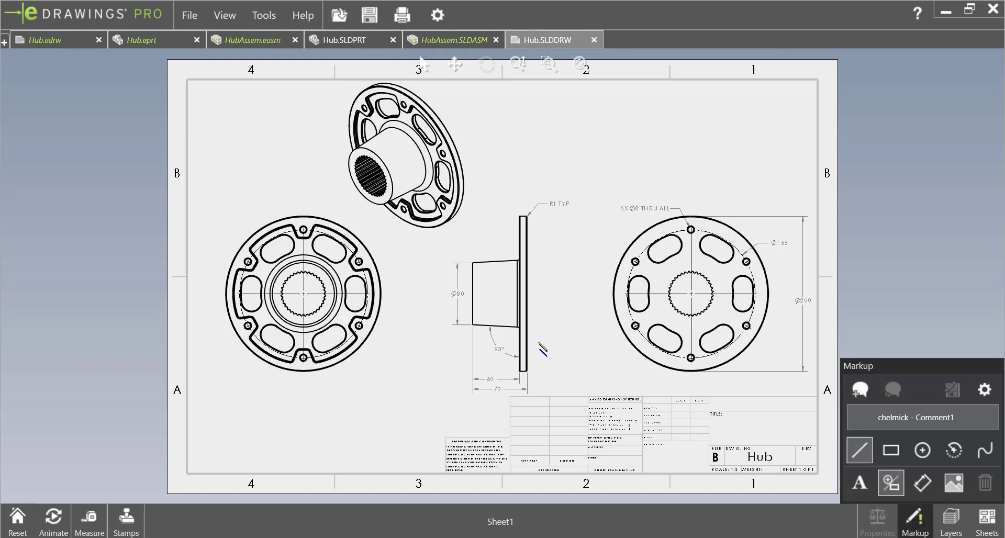
left_click(447, 292)
Step: Add an 82mm dimension markup across the hub's height, placed to its left
left_click(922, 482)
left_click(472, 262)
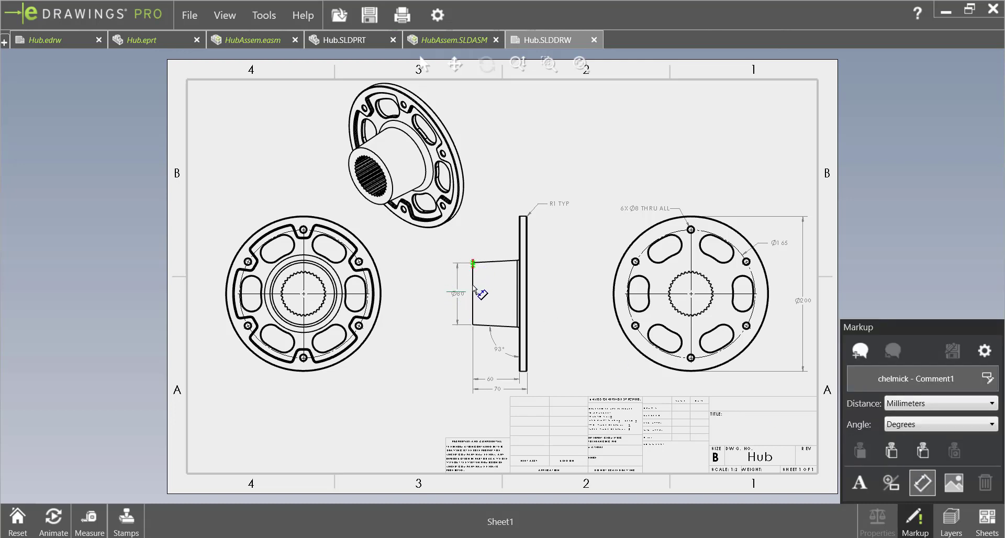
left_click(473, 325)
left_click(428, 295)
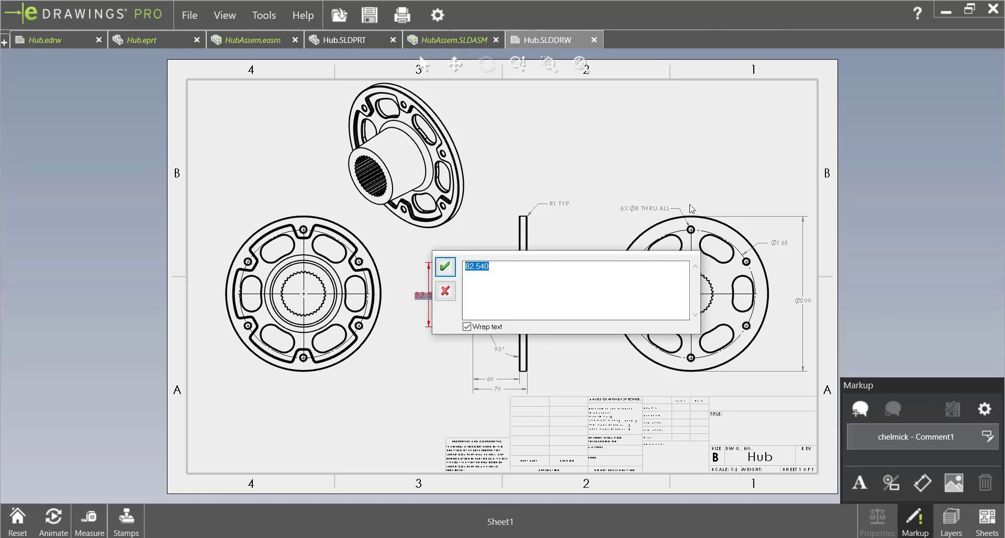
type("82mm")
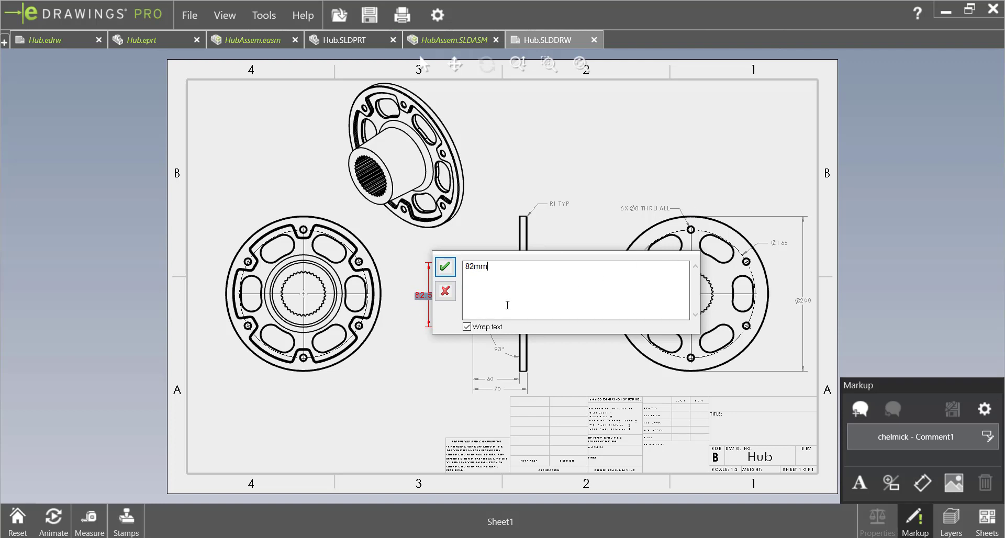
left_click(445, 267)
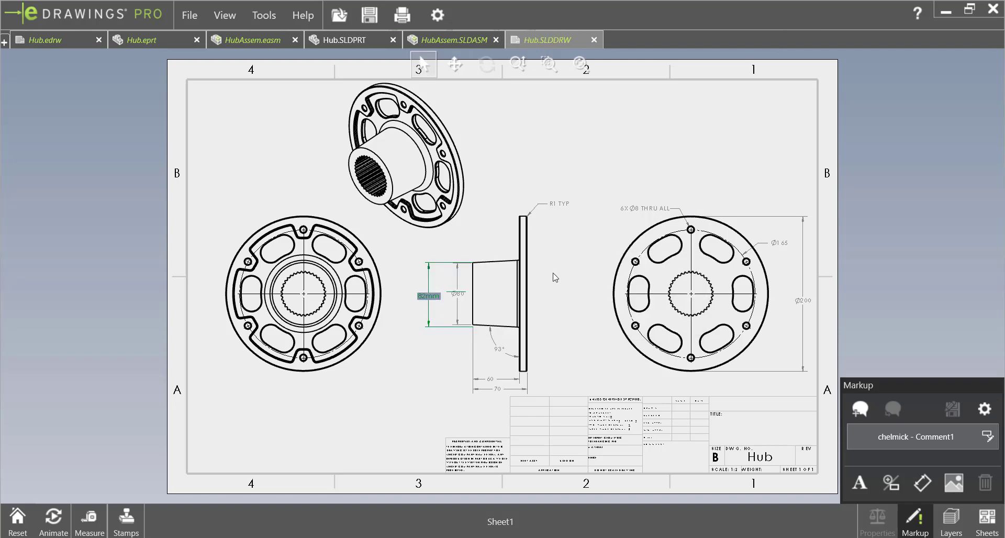
Step: Add an R2 leader note at the flange and strike a markup line through R1 TYP
left_click(883, 485)
left_click(860, 482)
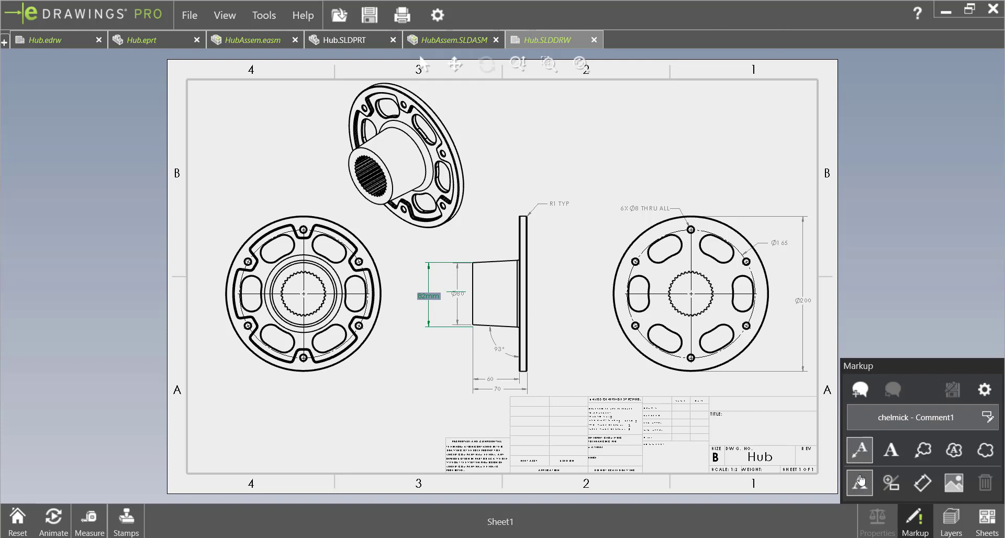
left_click(526, 215)
left_click(548, 179)
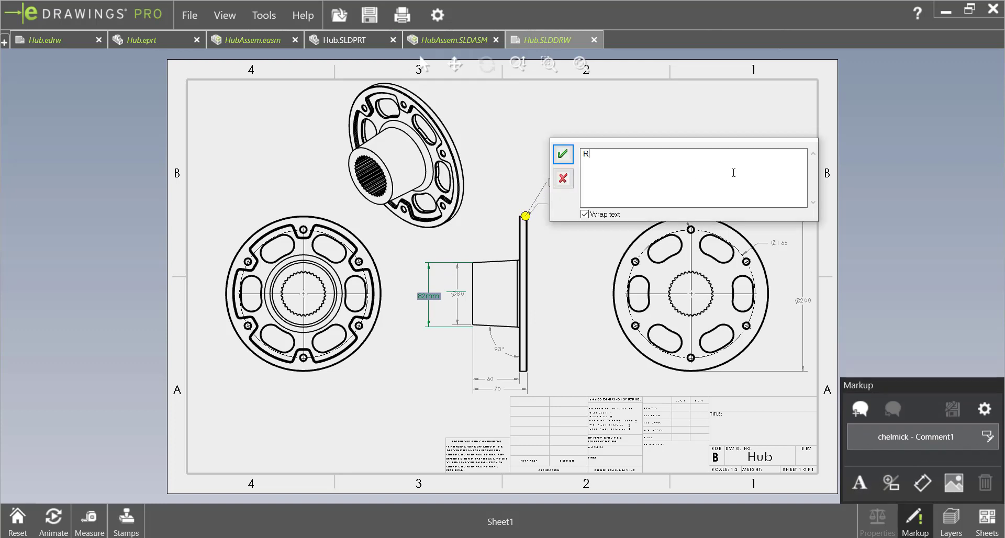
type("R2")
left_click(563, 154)
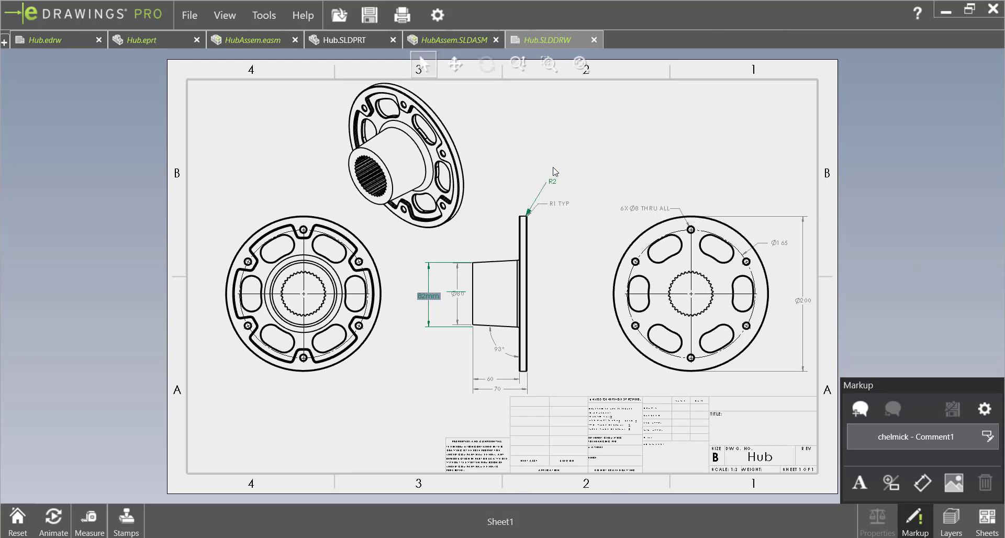
left_click(891, 482)
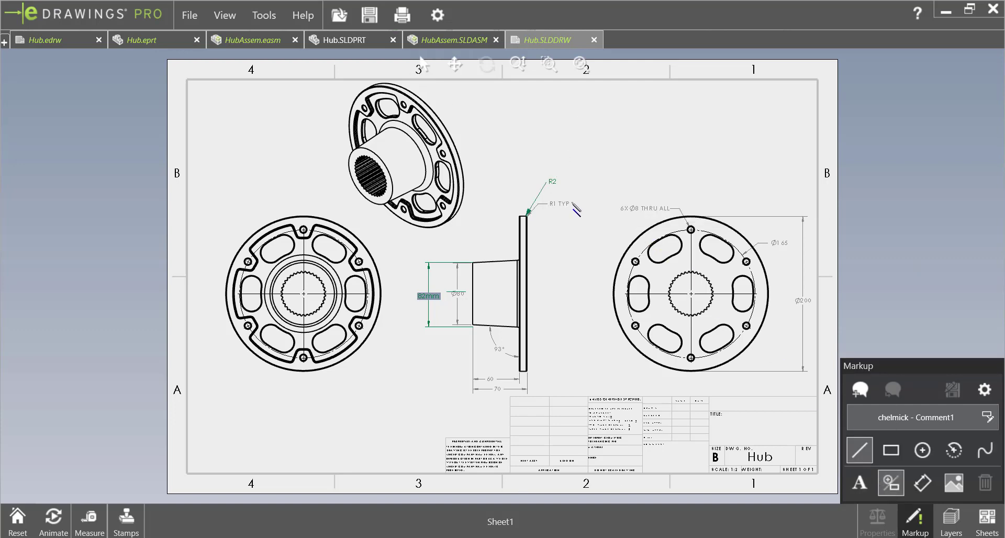
left_click(545, 204)
Step: Save the single reviewer's markups as the markup file 'hub'
left_click(189, 14)
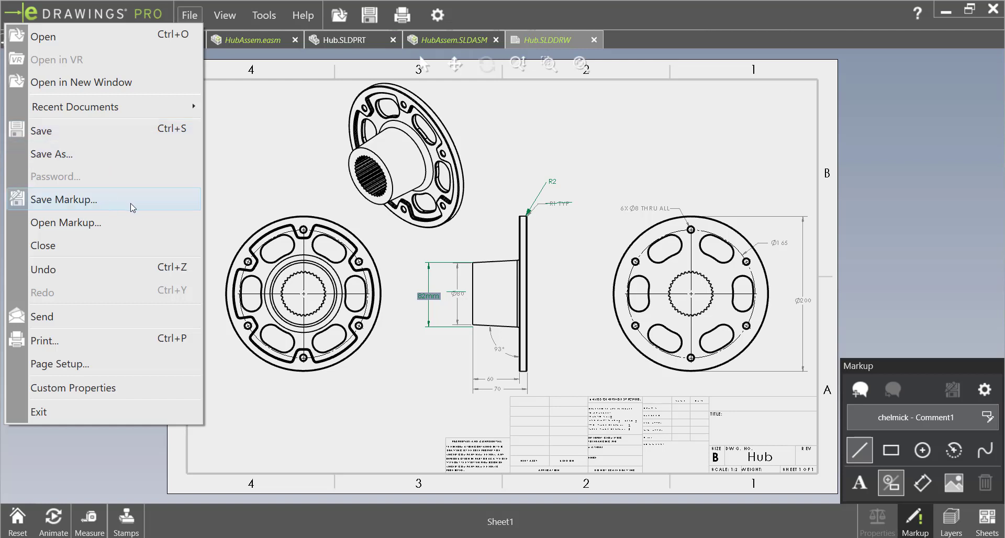
left_click(148, 201)
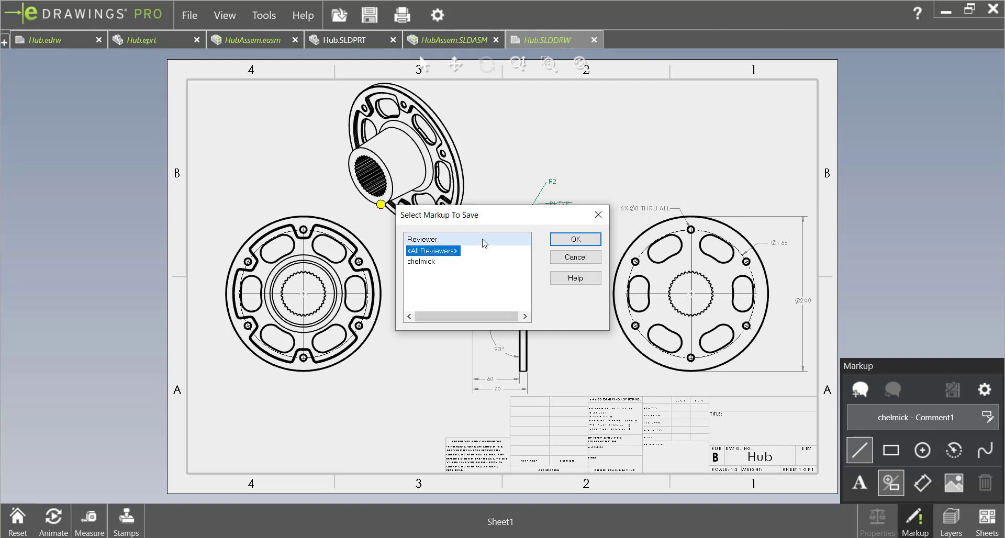
left_click(426, 262)
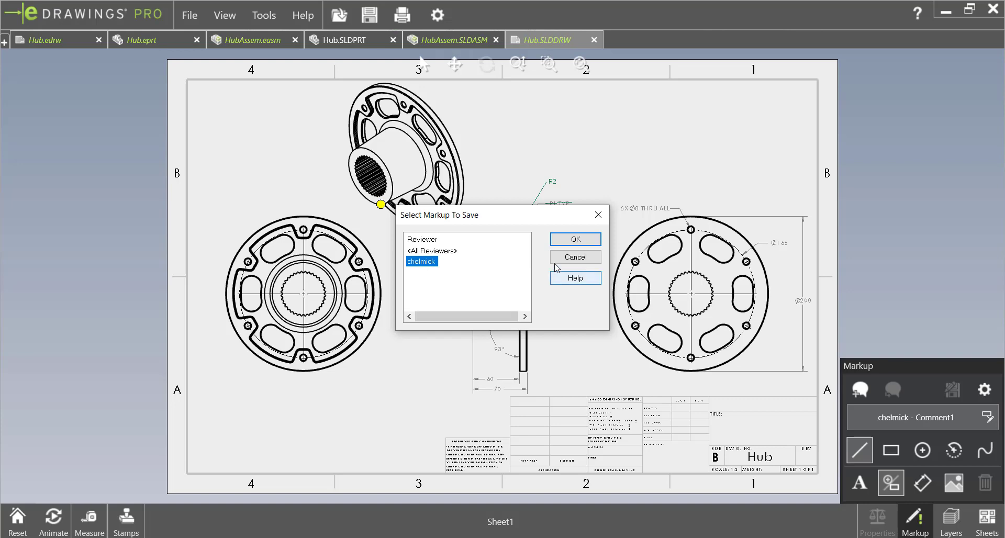
left_click(569, 241)
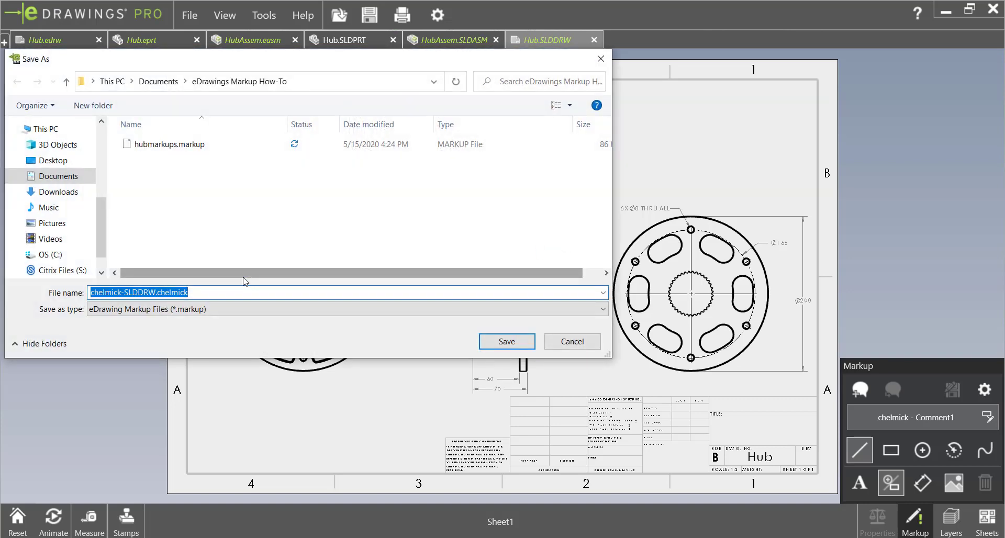
type("hub")
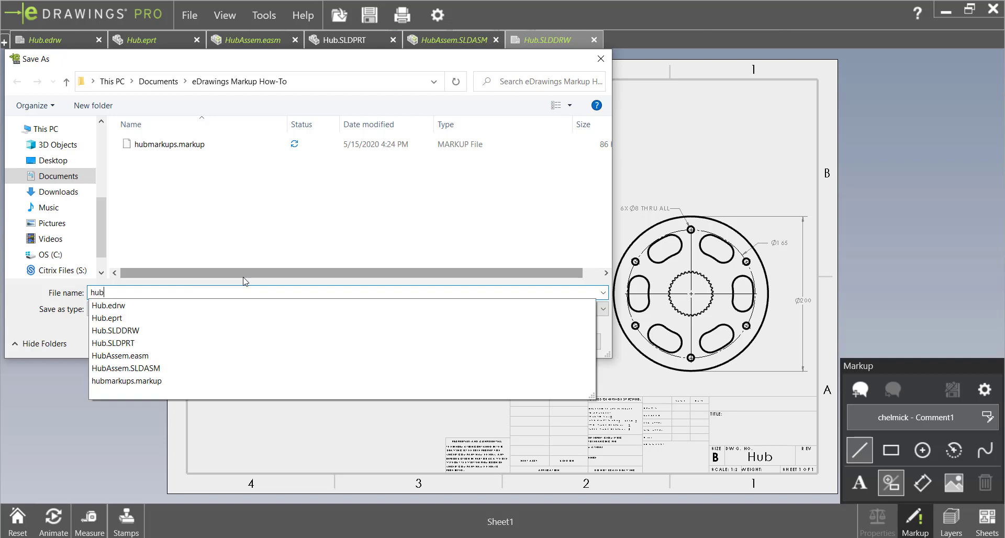
left_click(303, 218)
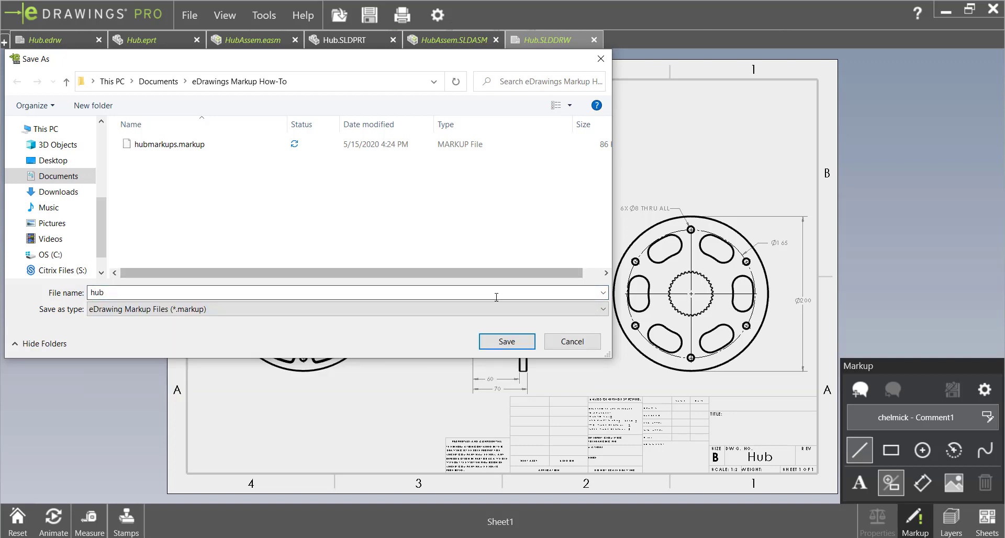
left_click(505, 340)
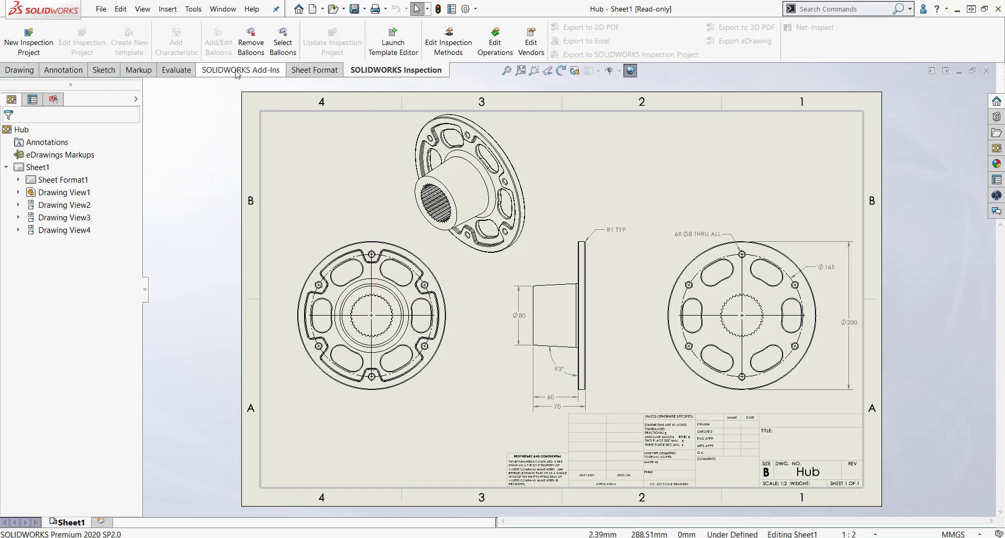
Step: Insert hub.markup into the SOLIDWORKS Hub drawing as an eDrawings Markup File
left_click(171, 10)
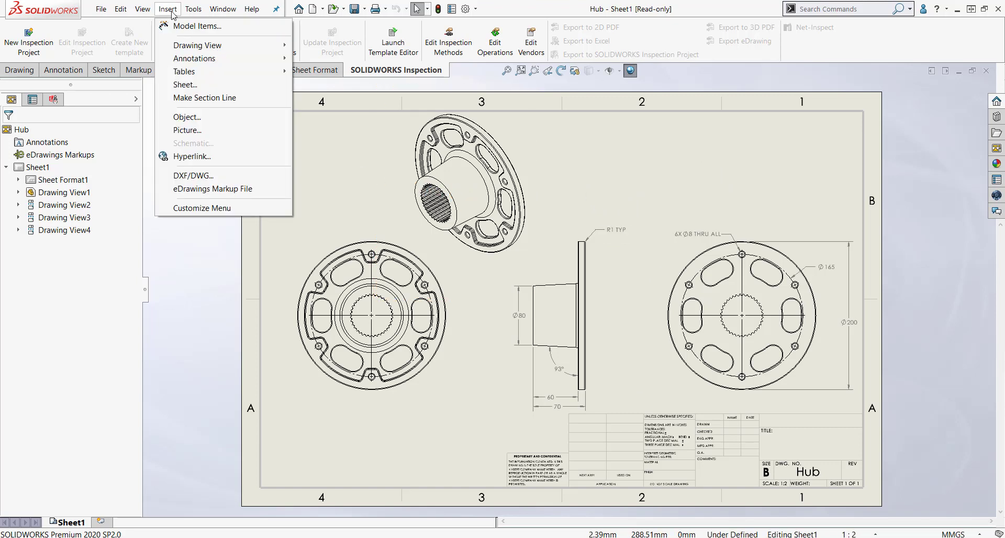
left_click(268, 191)
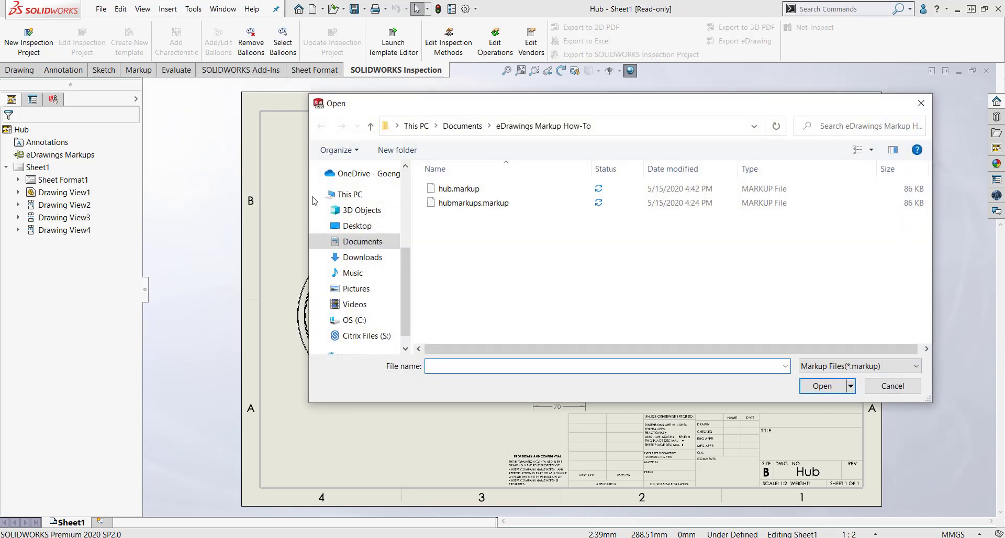
left_click(457, 192)
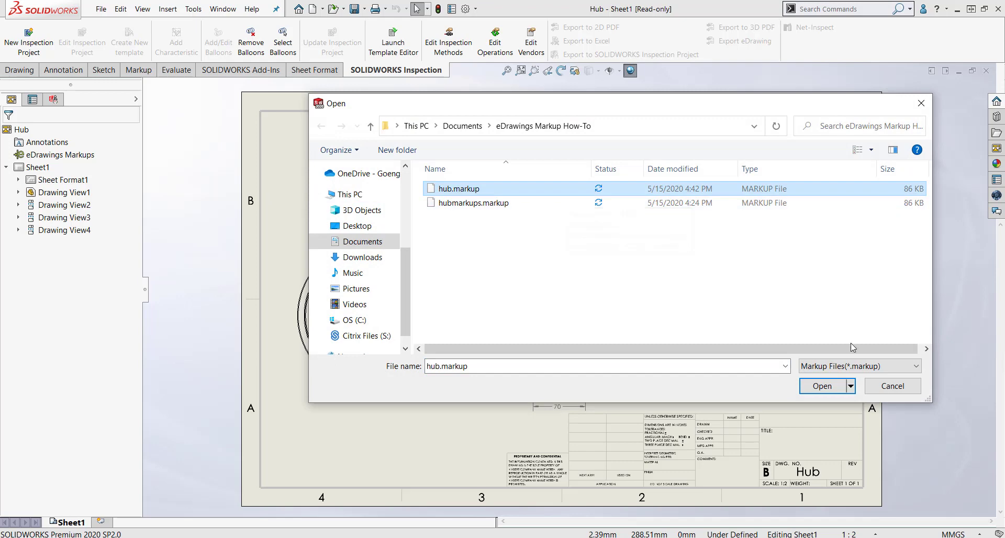
left_click(817, 387)
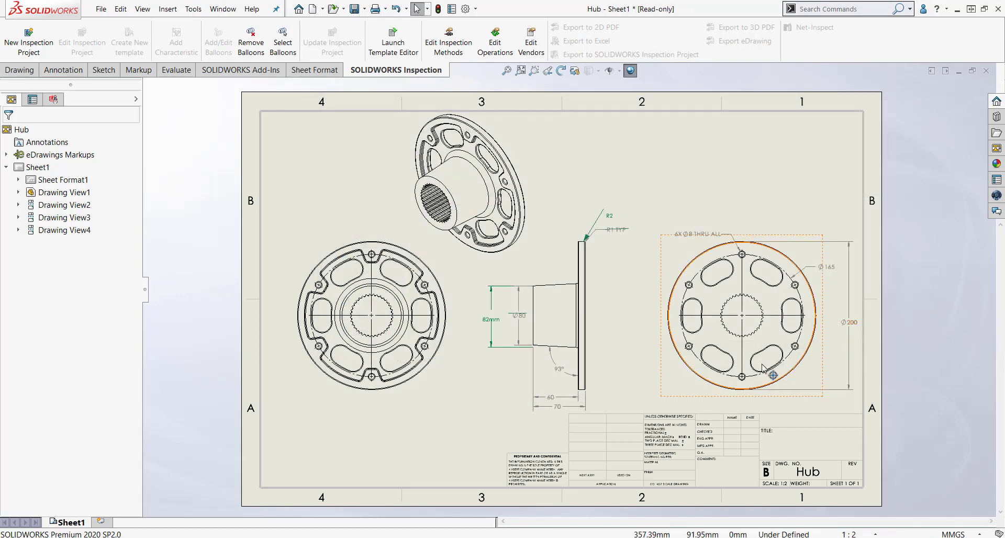
scroll(523, 304, "down", 2)
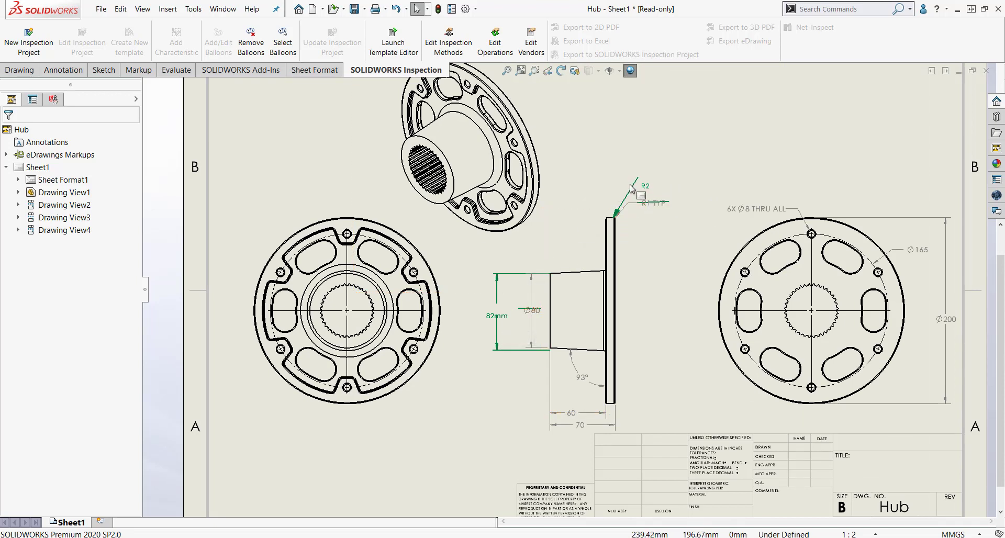
Step: Expand eDrawings Markups to reveal the imported comment holding the 82mm dimension and R2 note, then fit Sheet1 in view
left_click(6, 154)
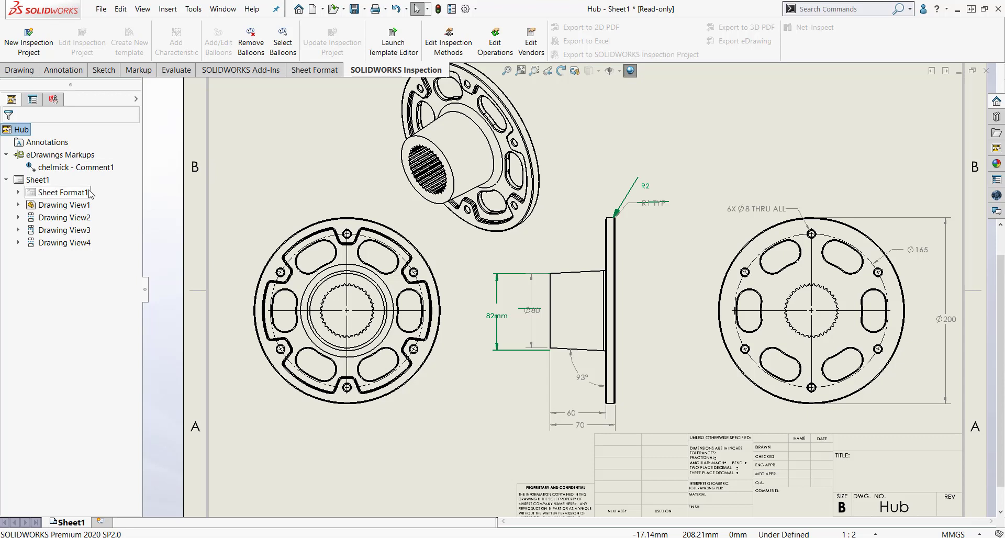
left_click(102, 170)
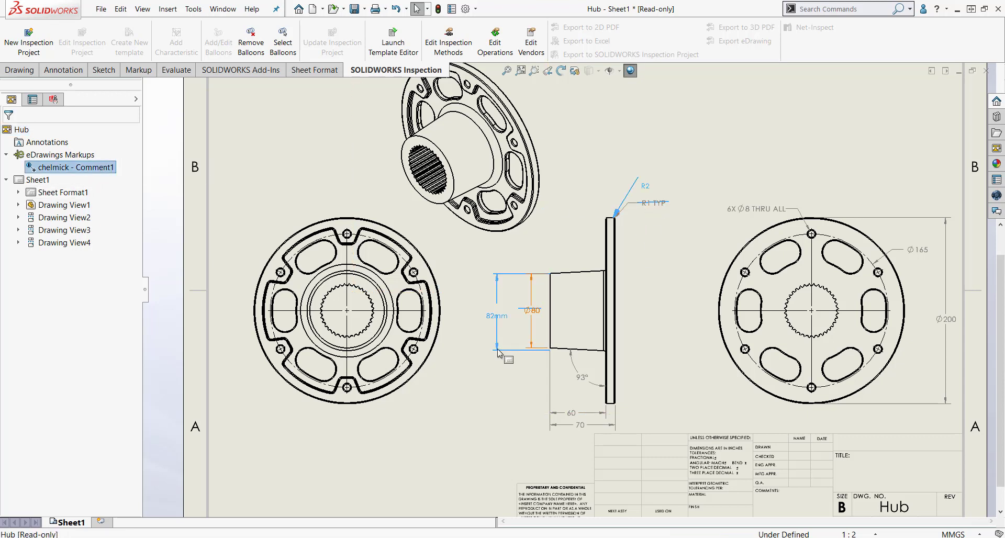
left_click(680, 226)
key("f")
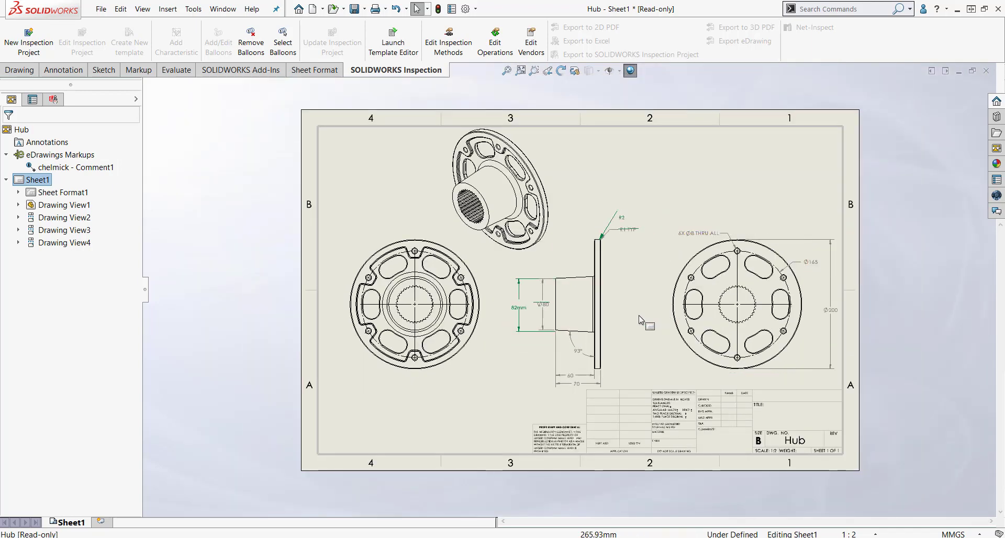